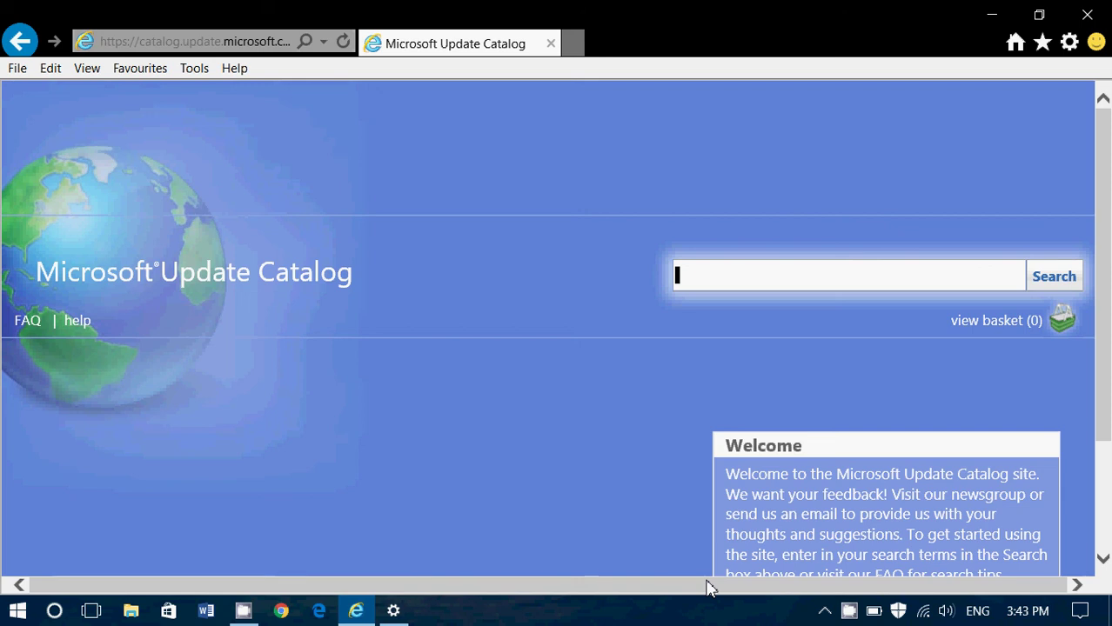
click(201, 45)
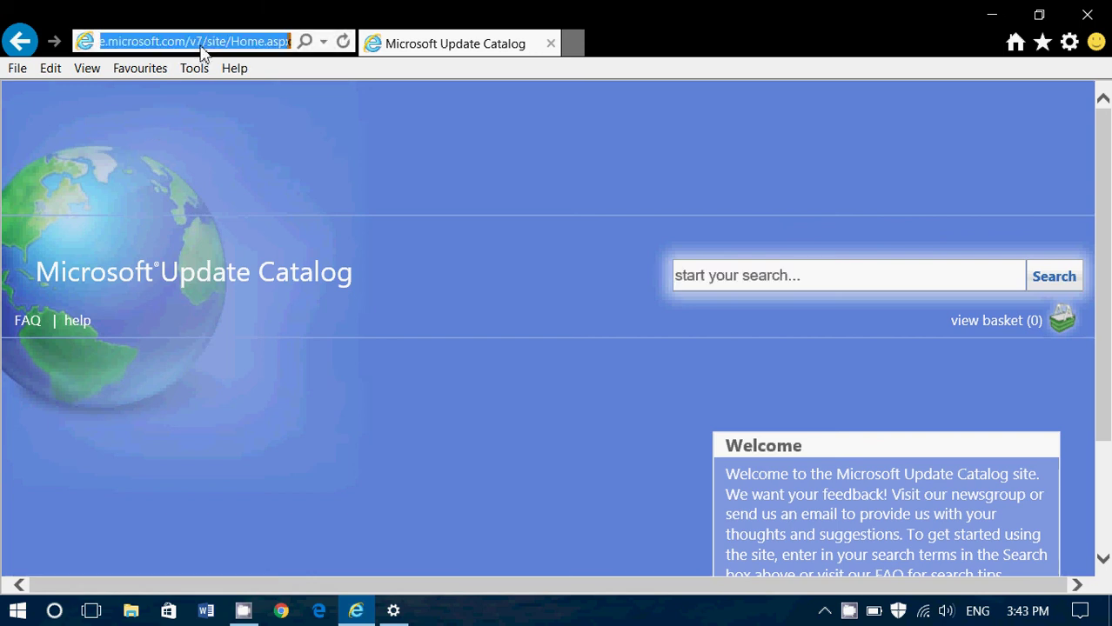
click(374, 153)
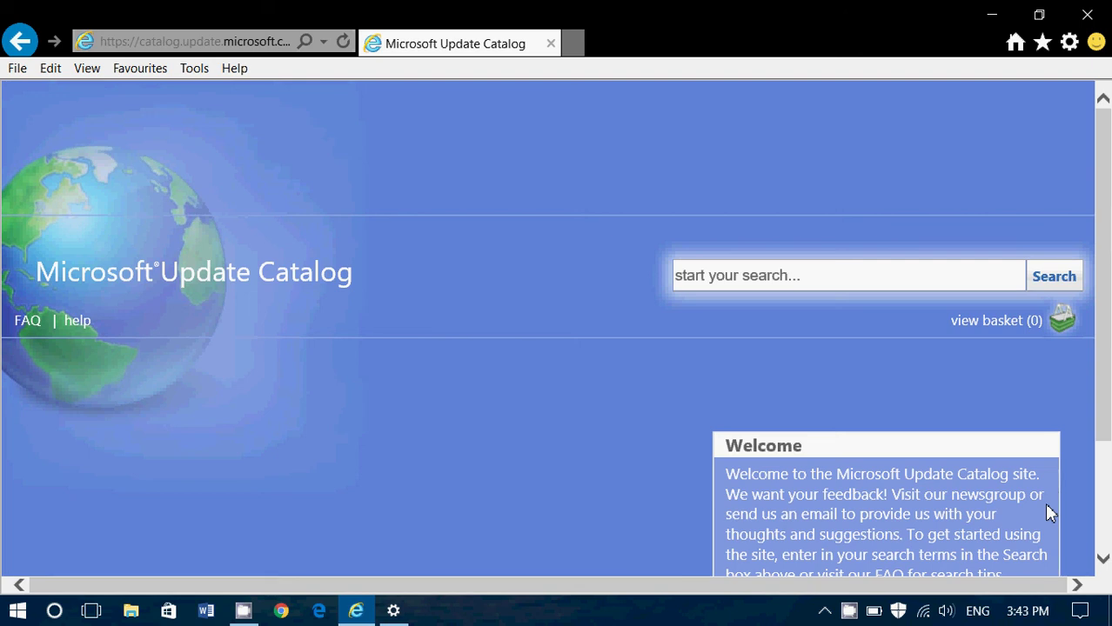
- Open the Windows update history in Settings and look through the installed updates for their KB numbers
click(1080, 611)
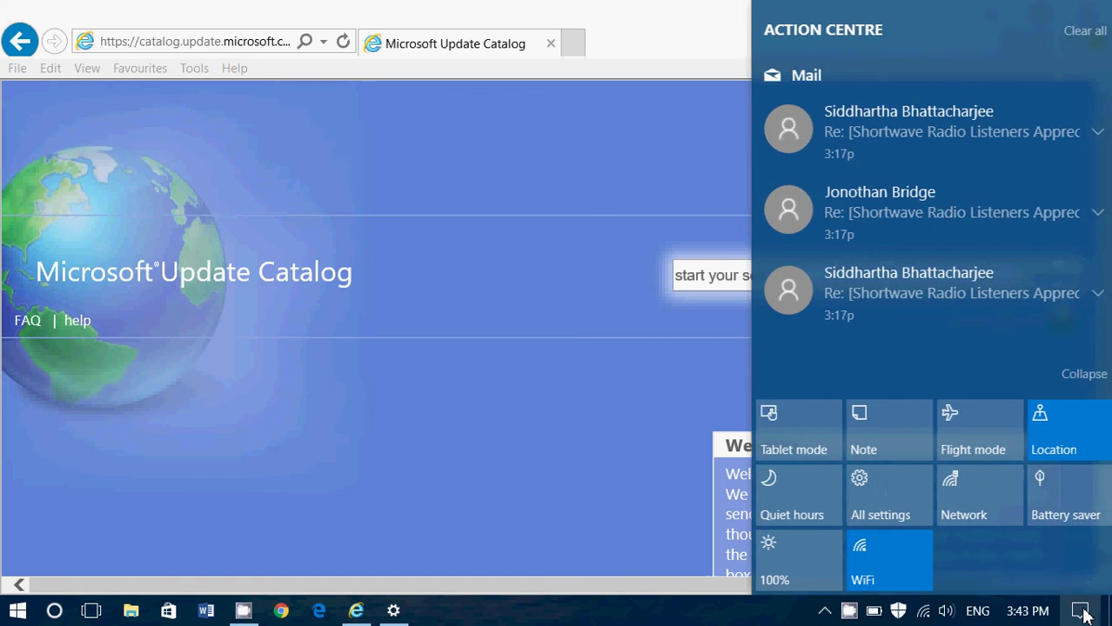
click(877, 513)
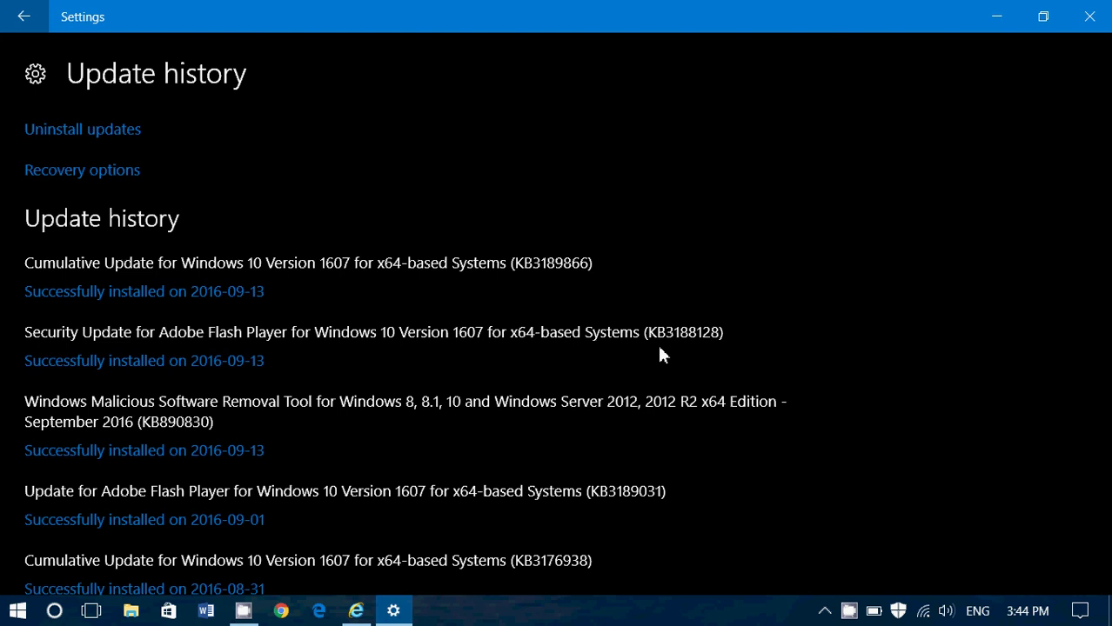
scroll(659, 348, down, 3)
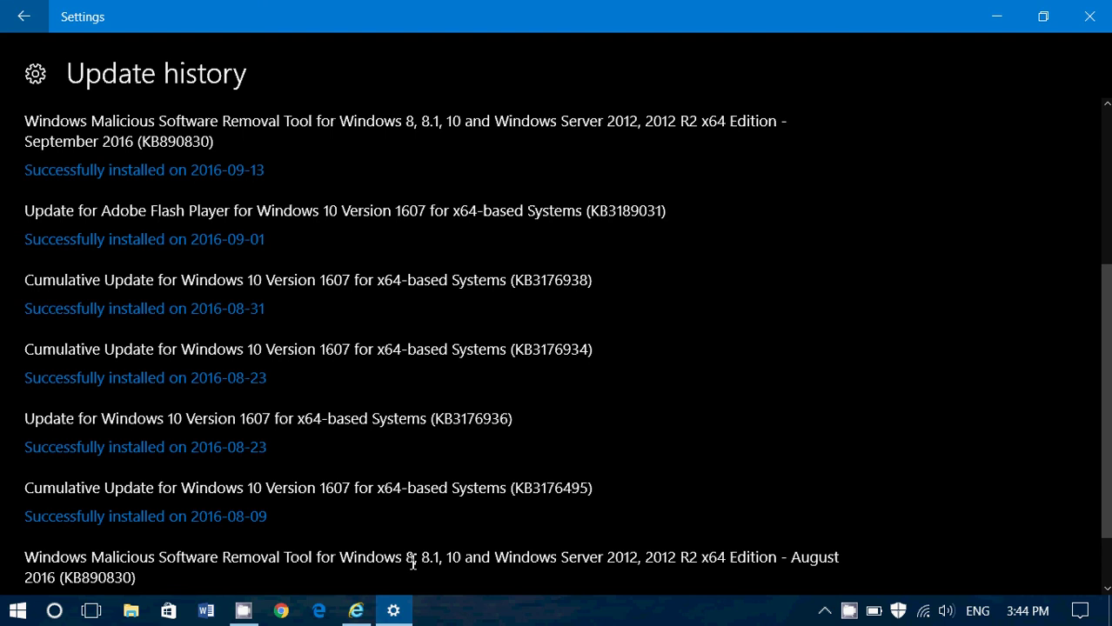
- Return to the Microsoft Update Catalog in Internet Explorer and search for KB3176938, checking the number against the update history
click(357, 612)
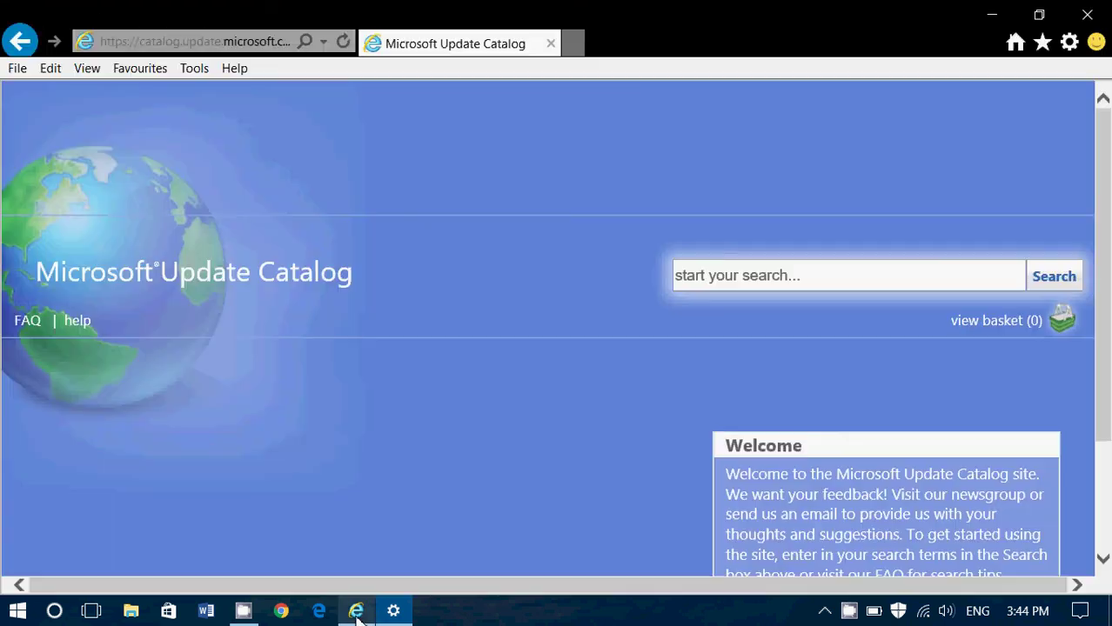
click(711, 276)
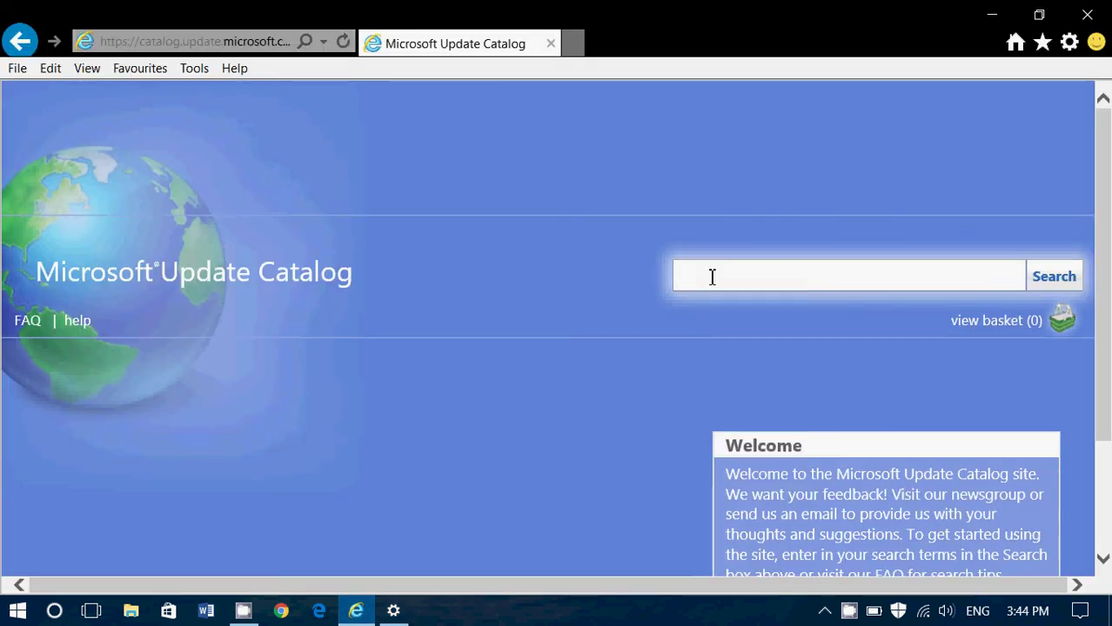
text(KB)
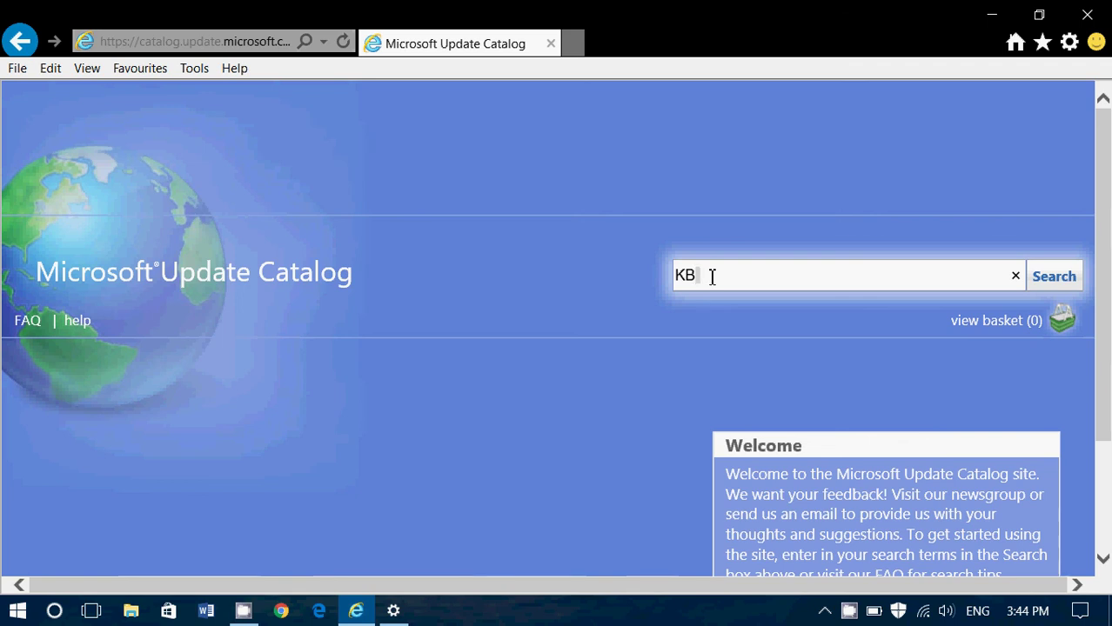
text(317)
click(393, 610)
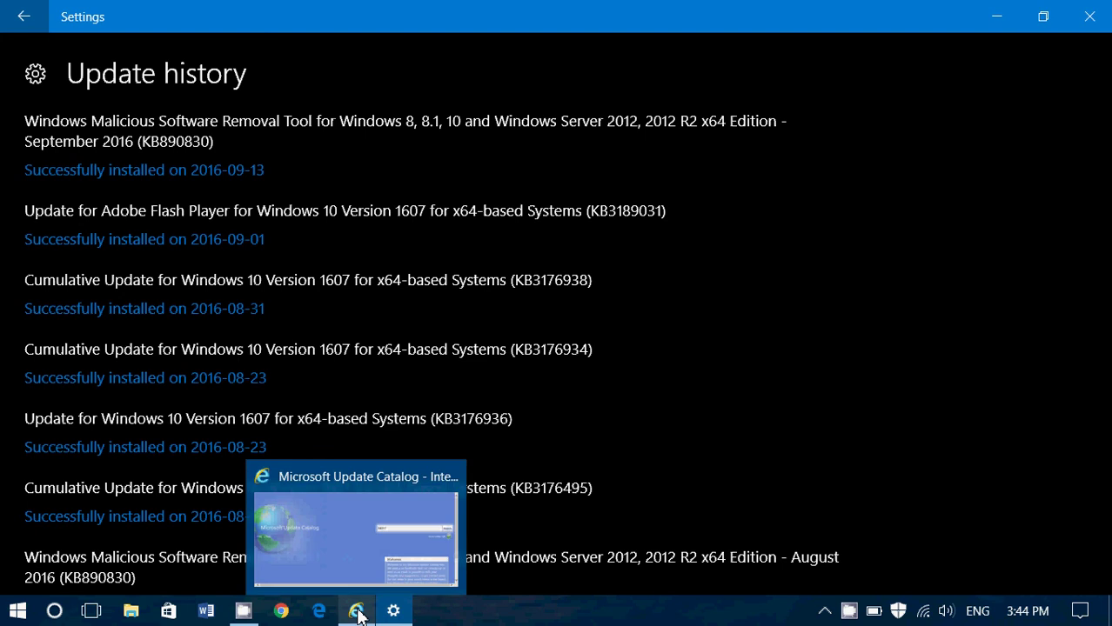
click(356, 609)
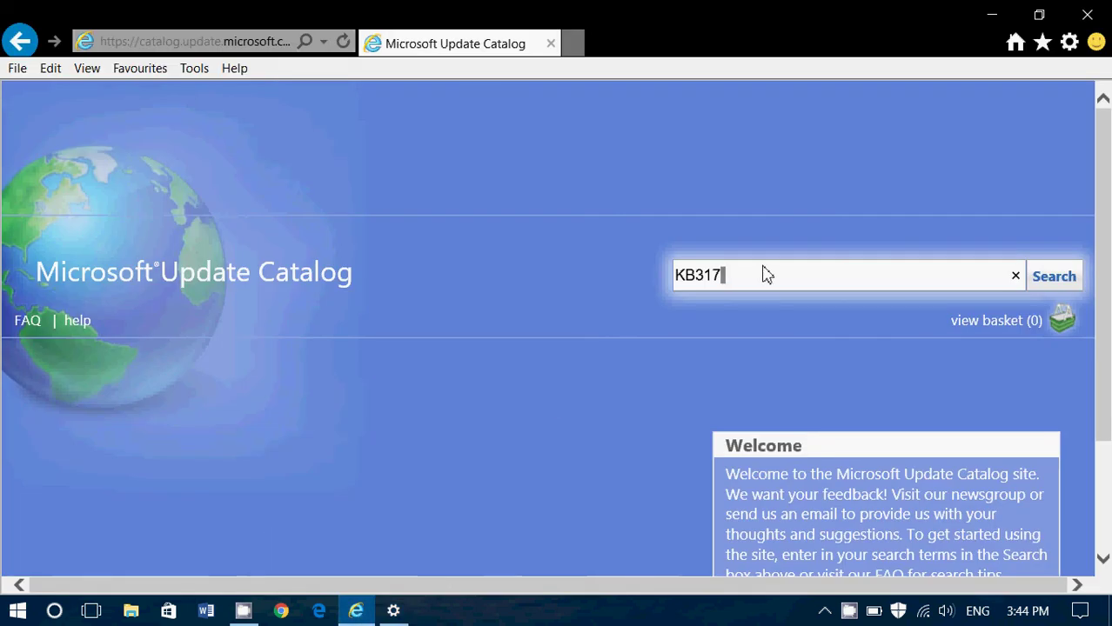
text(693)
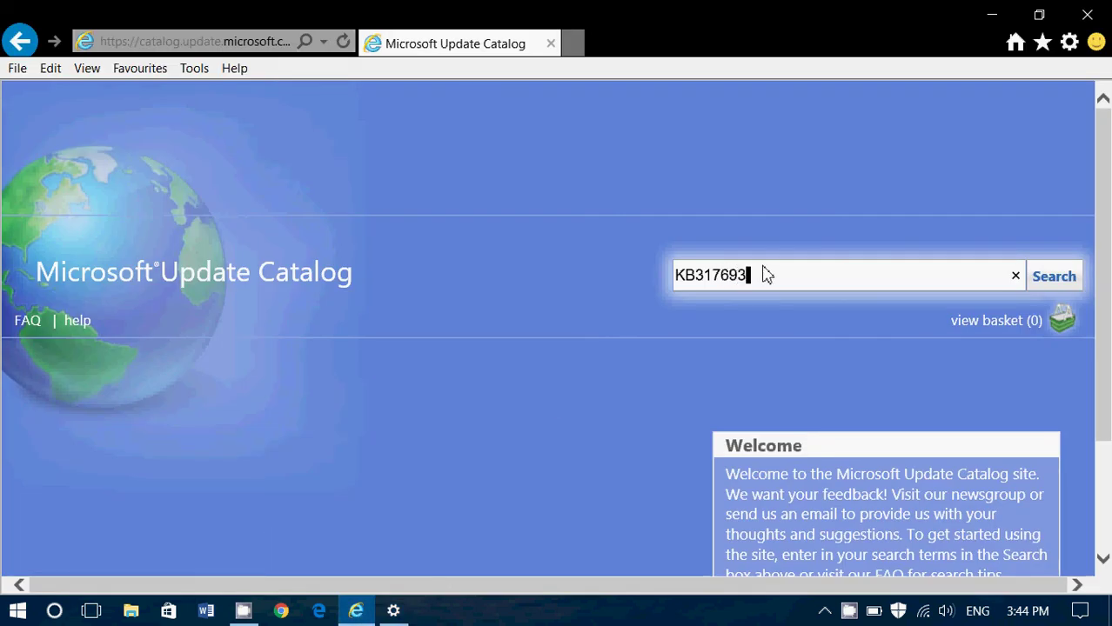
text(8)
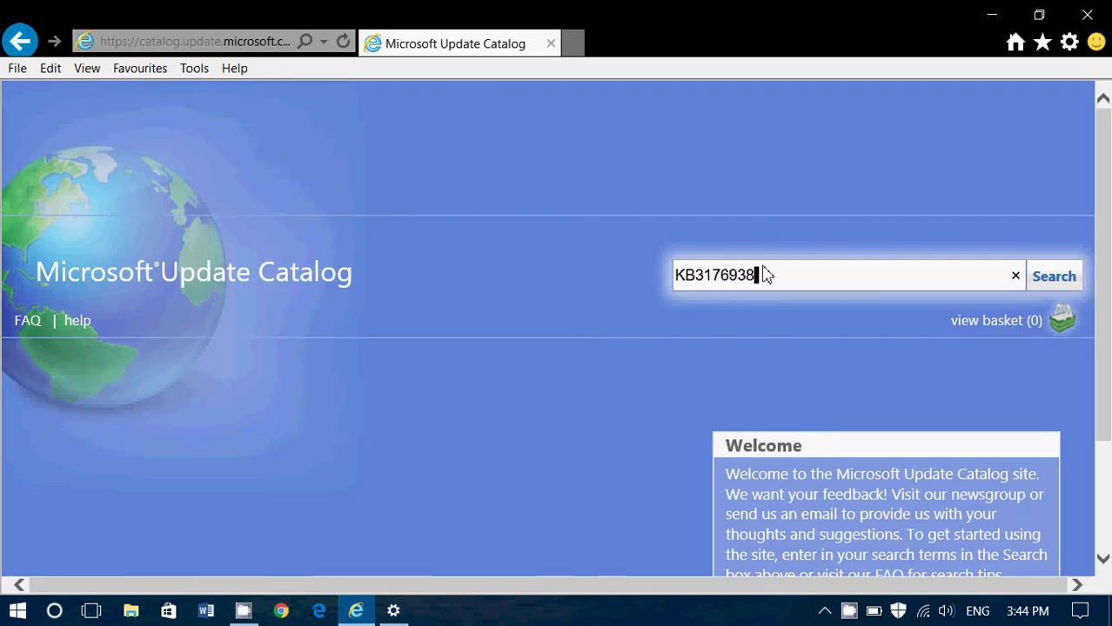
click(1053, 279)
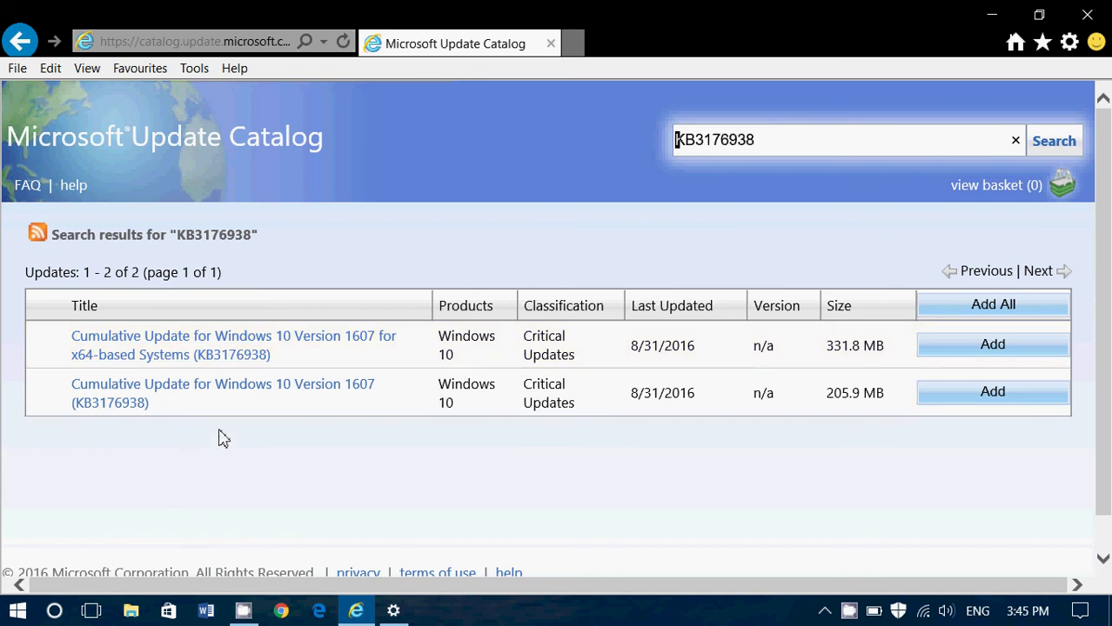
- Add the x64-based Windows 10 Version 1607 cumulative update to the basket and start downloading it to the Desktop
click(978, 347)
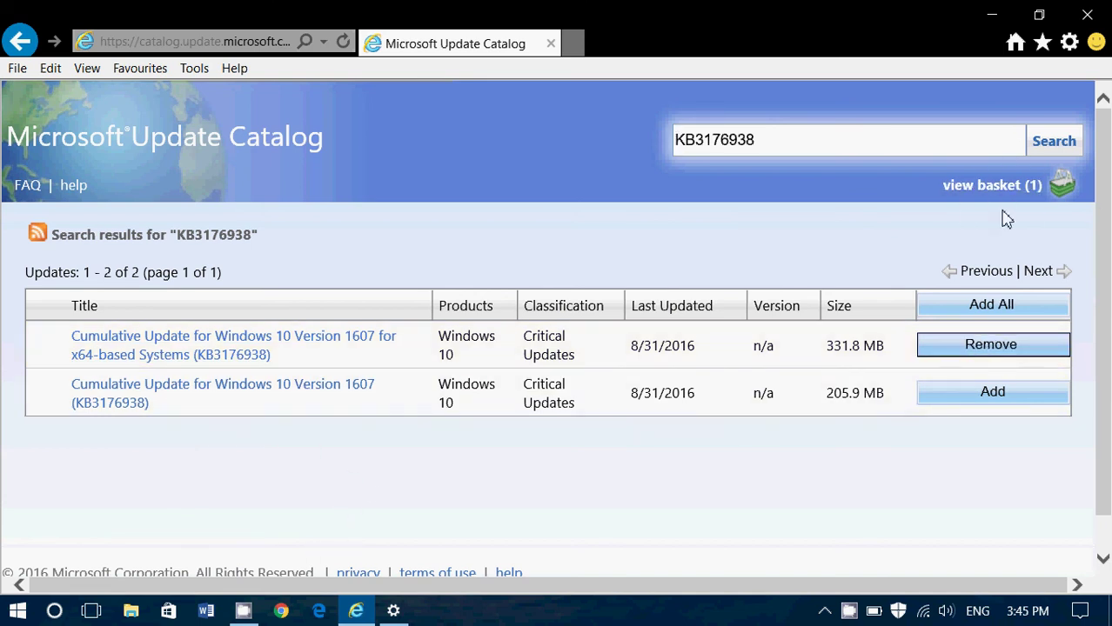
click(989, 186)
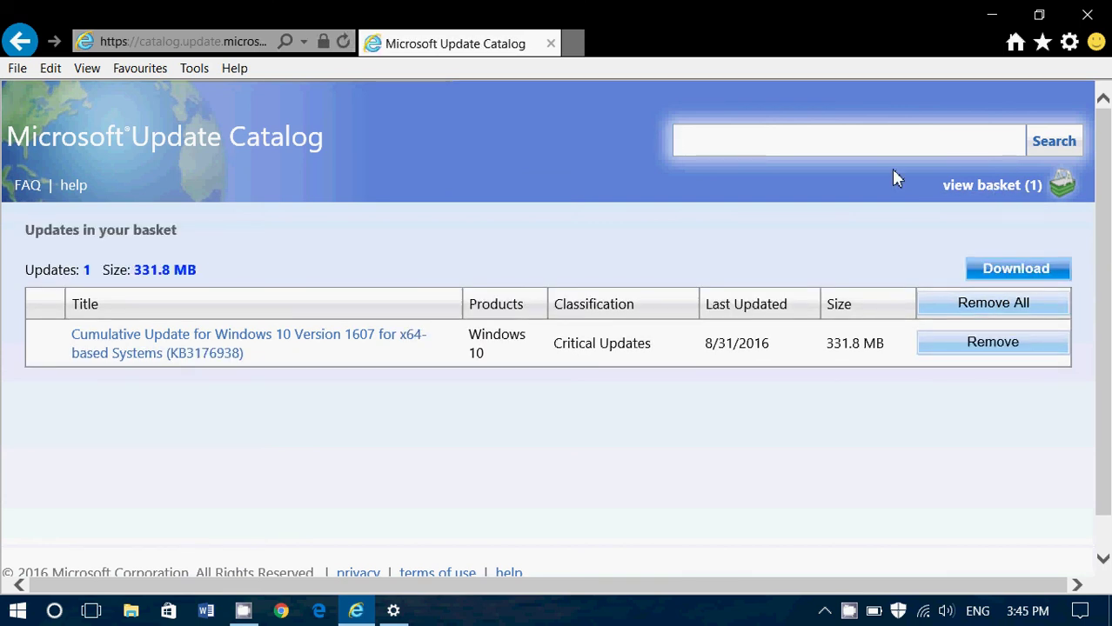
click(1016, 269)
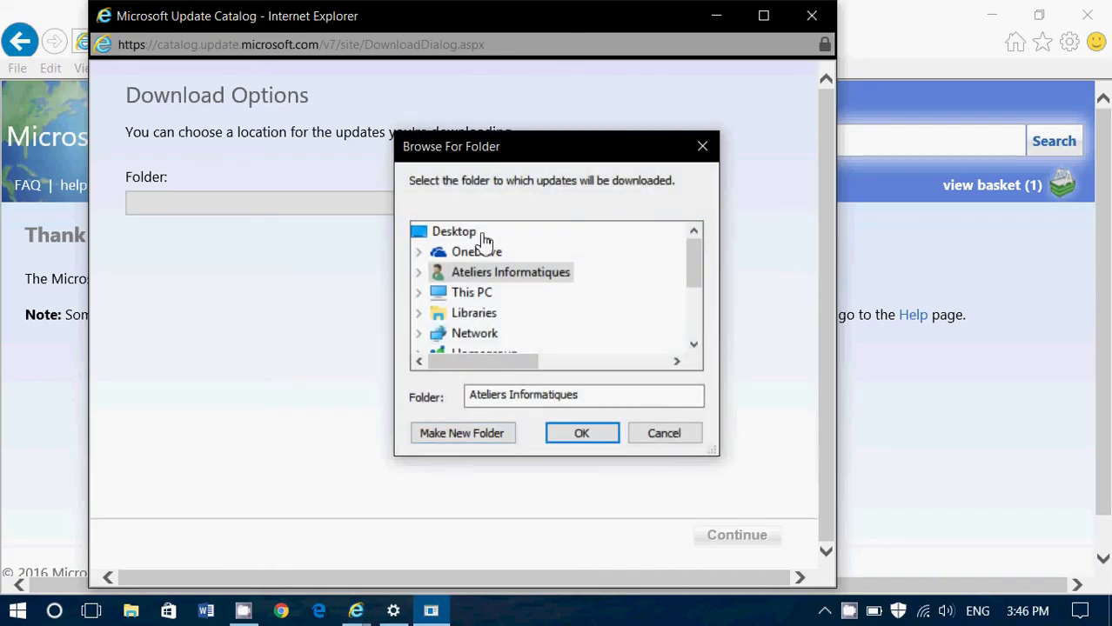
click(469, 238)
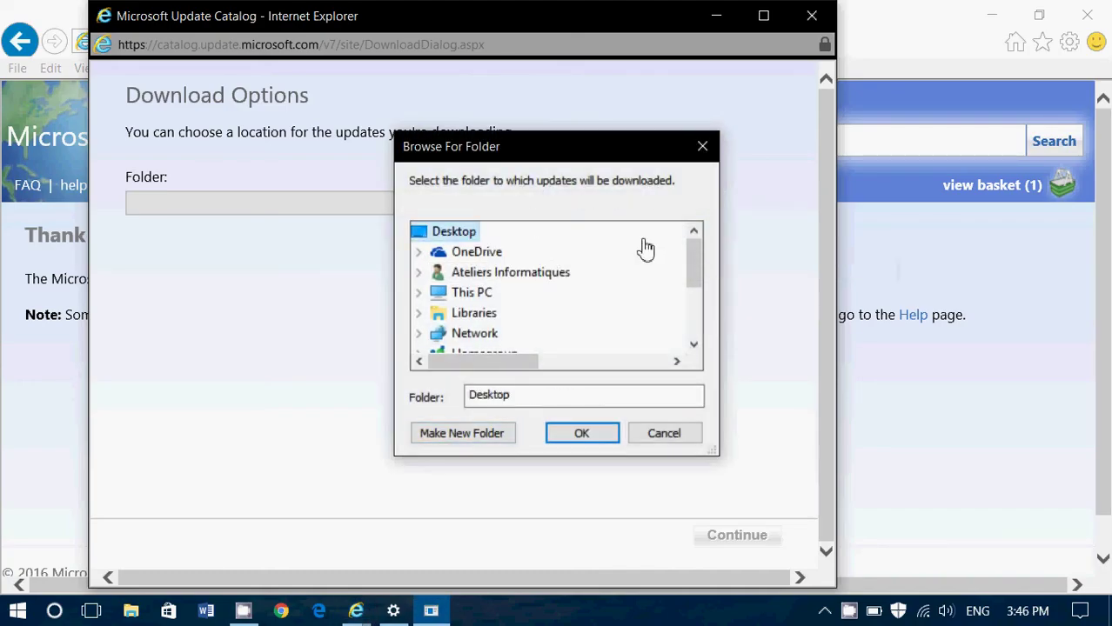
click(595, 437)
click(735, 538)
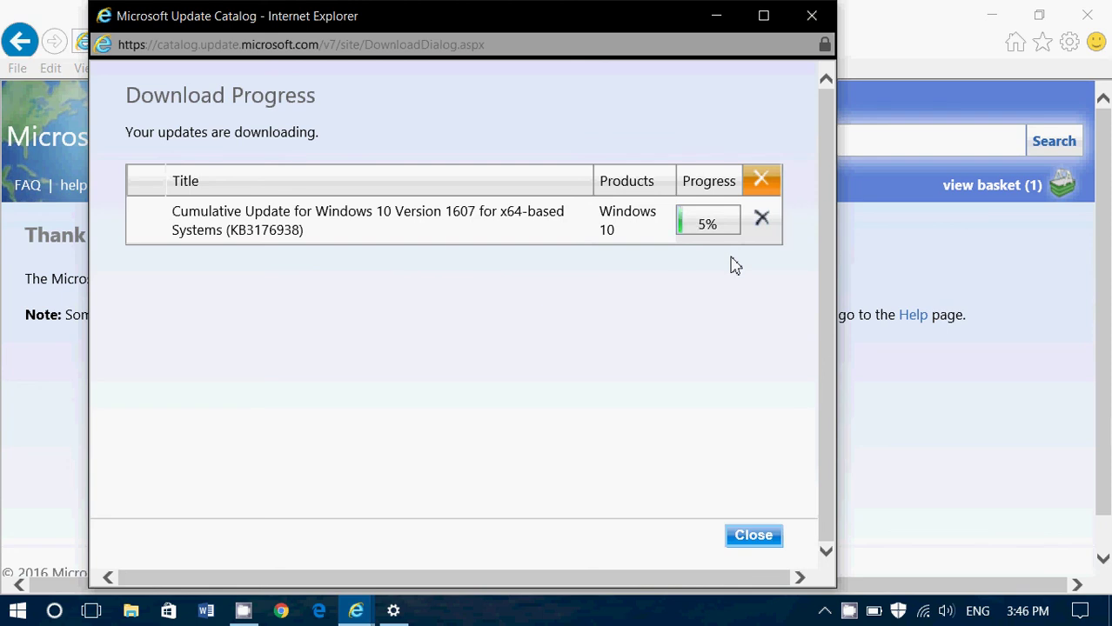
- Cancel the running download of the cumulative update and close the download window
click(762, 221)
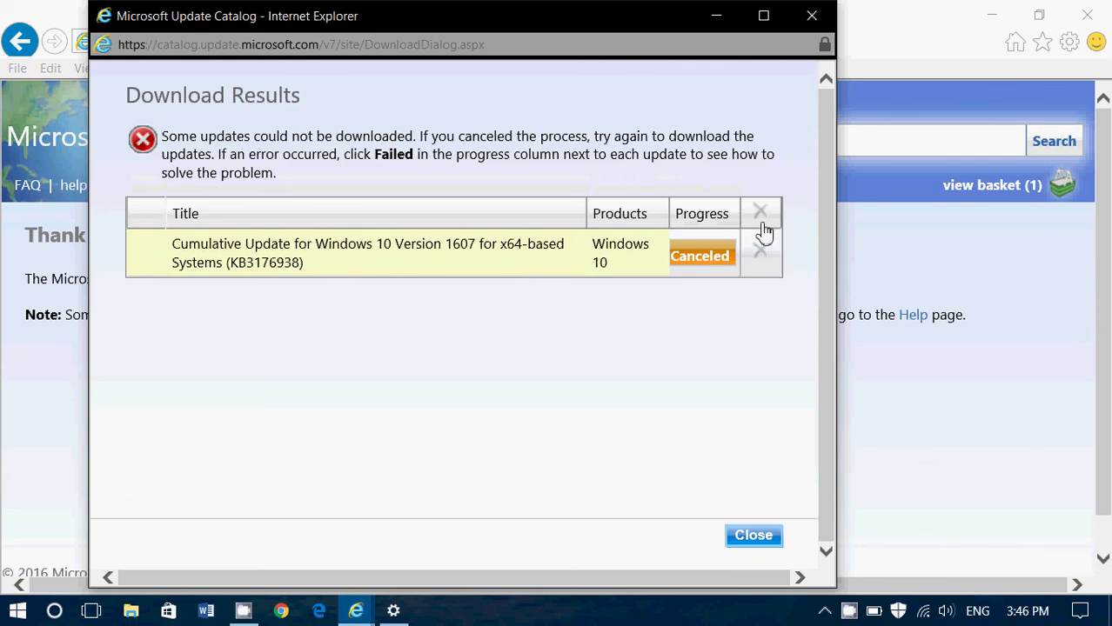
click(755, 536)
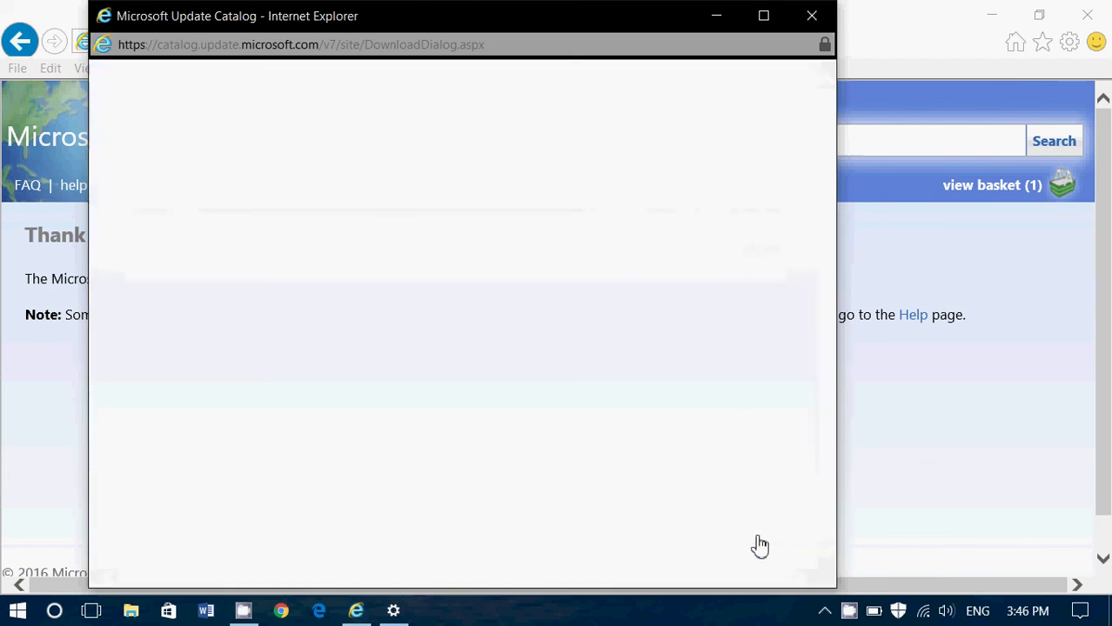
- Examine the update folders on the desktop and the package inside the Adobe Flash Player security update folder, closing the folder when done
click(993, 17)
click(993, 17)
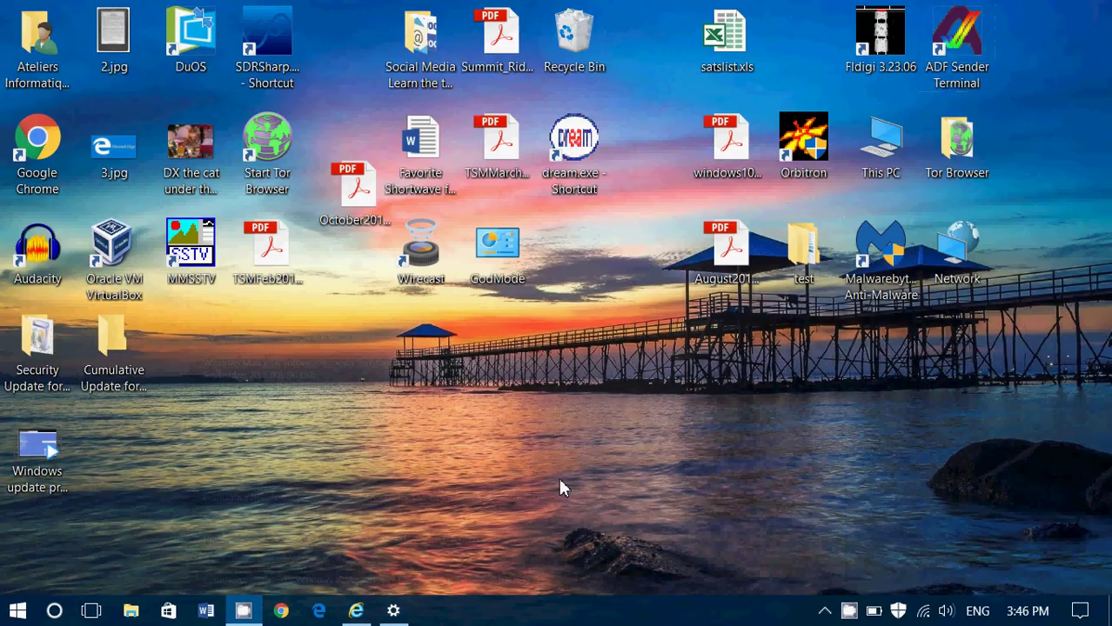
click(37, 352)
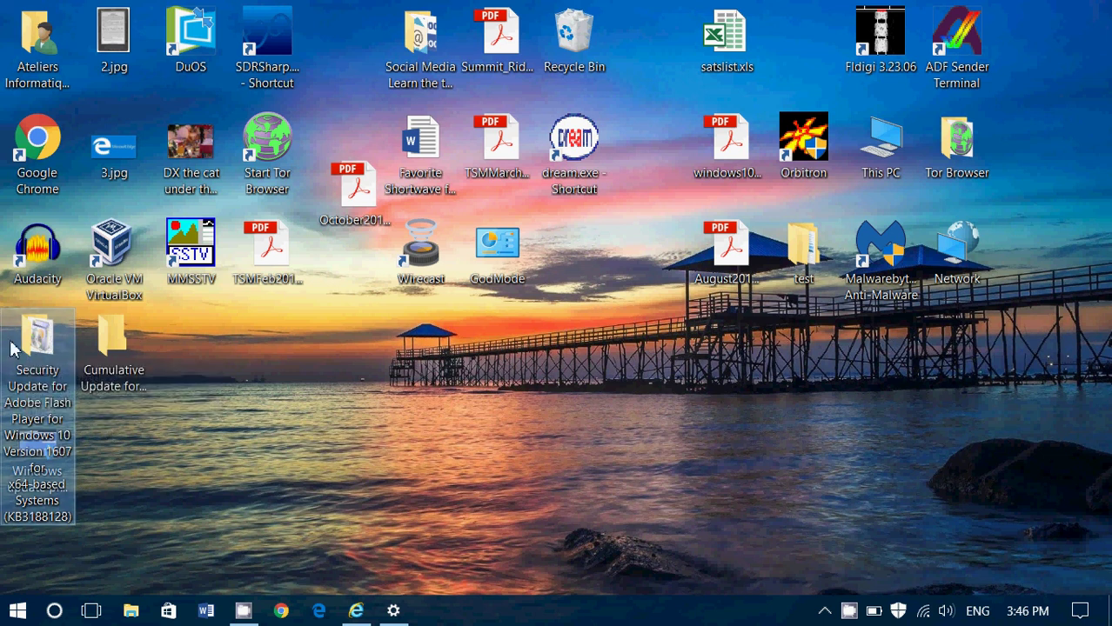
click(126, 350)
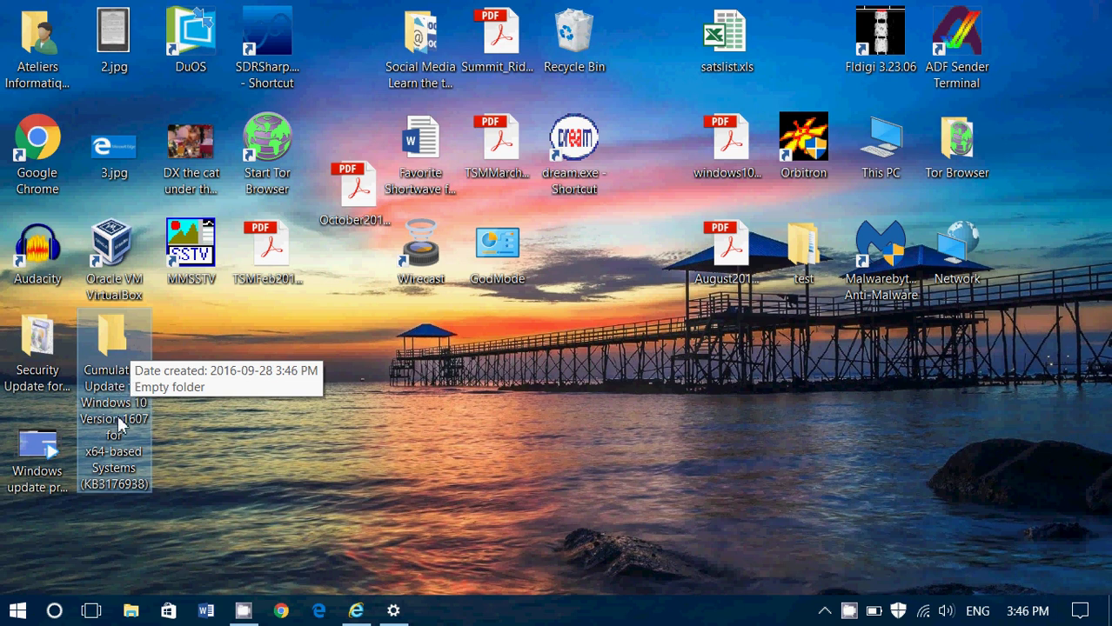
double_click(39, 348)
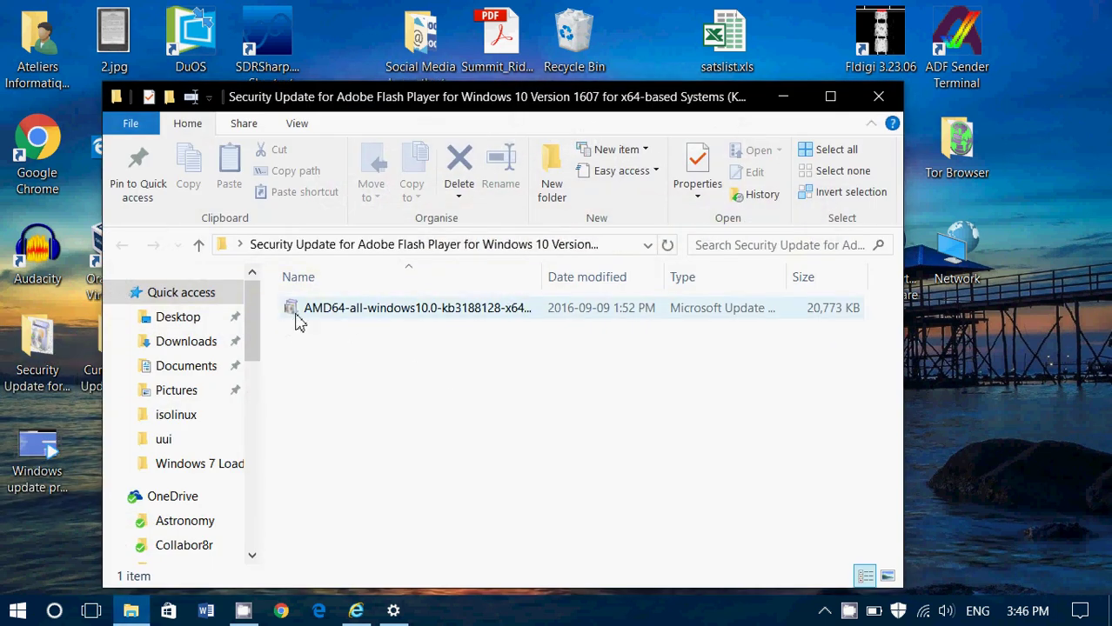
click(315, 317)
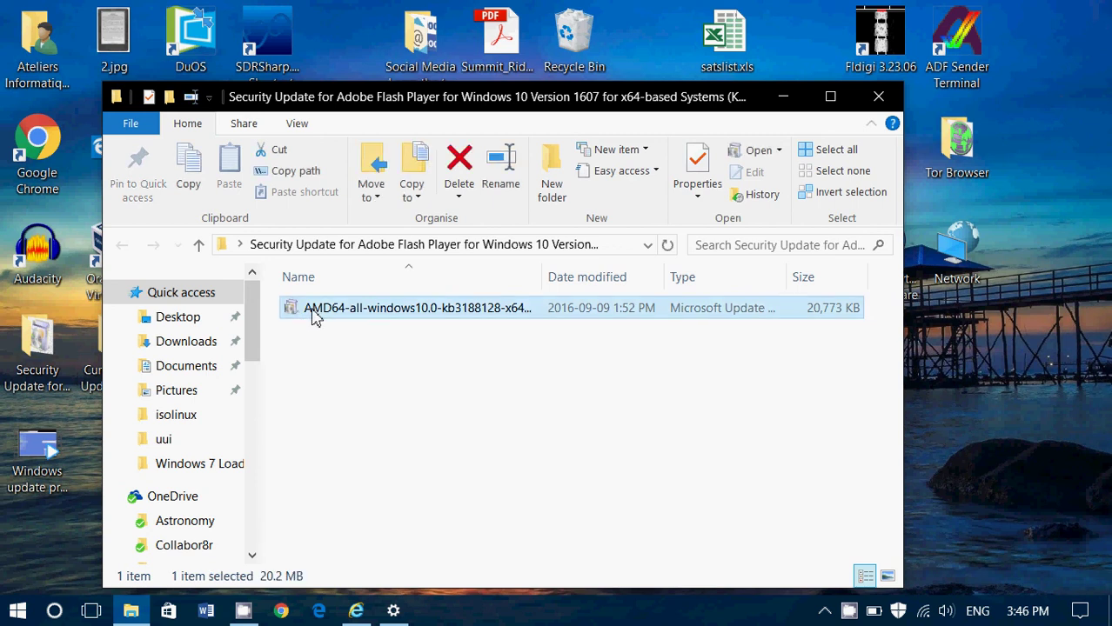
click(878, 97)
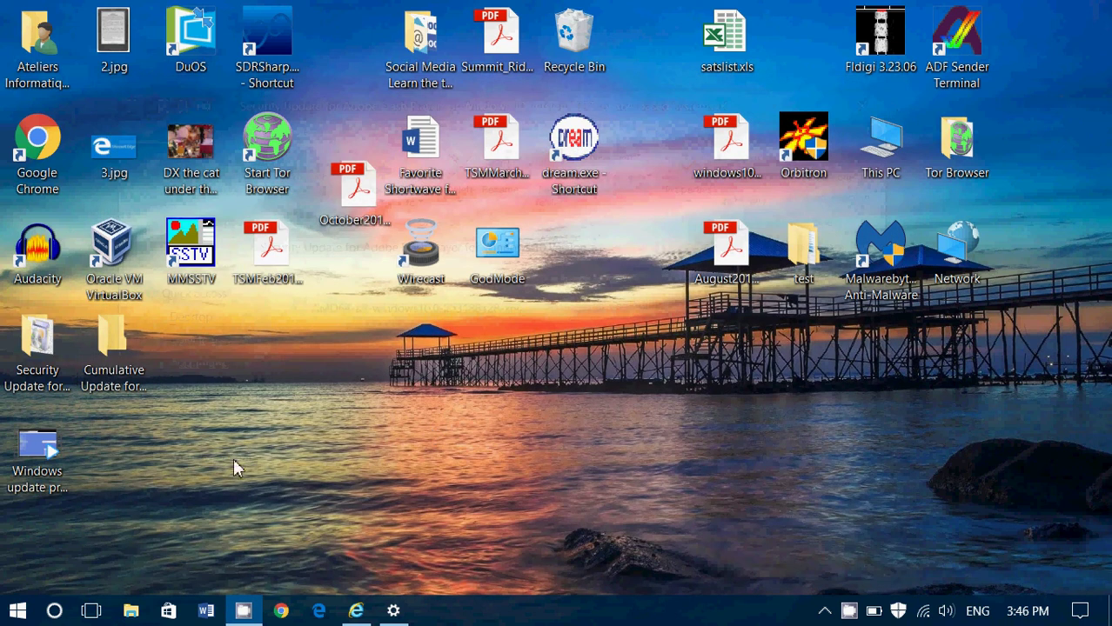
- Review the update history in Settings once more and switch back to the Update Catalog in Internet Explorer
click(396, 616)
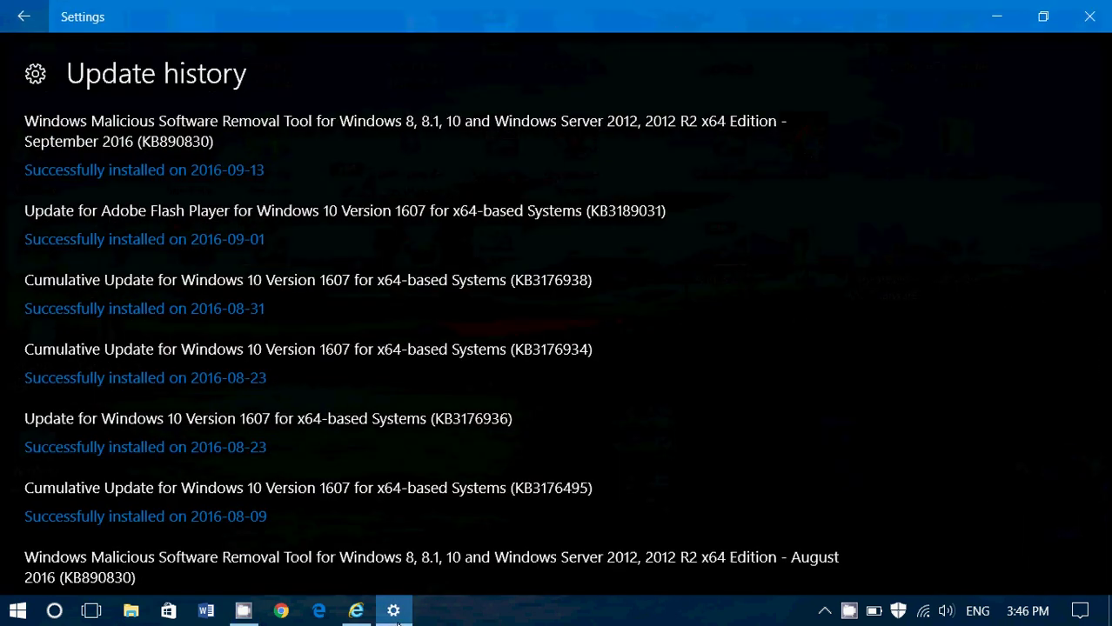
click(357, 612)
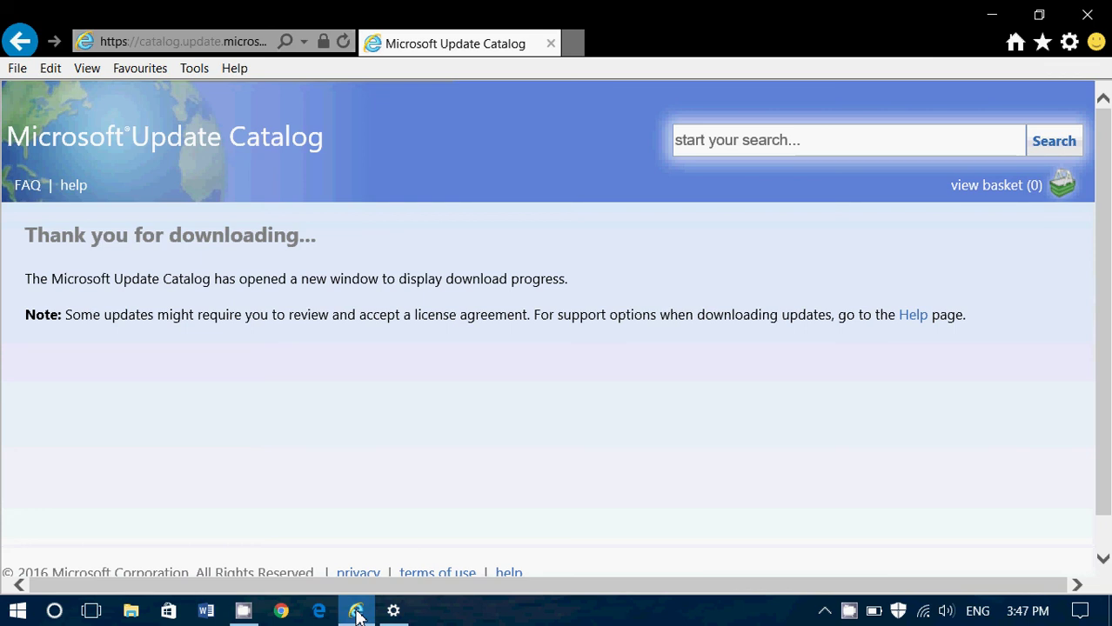
click(849, 609)
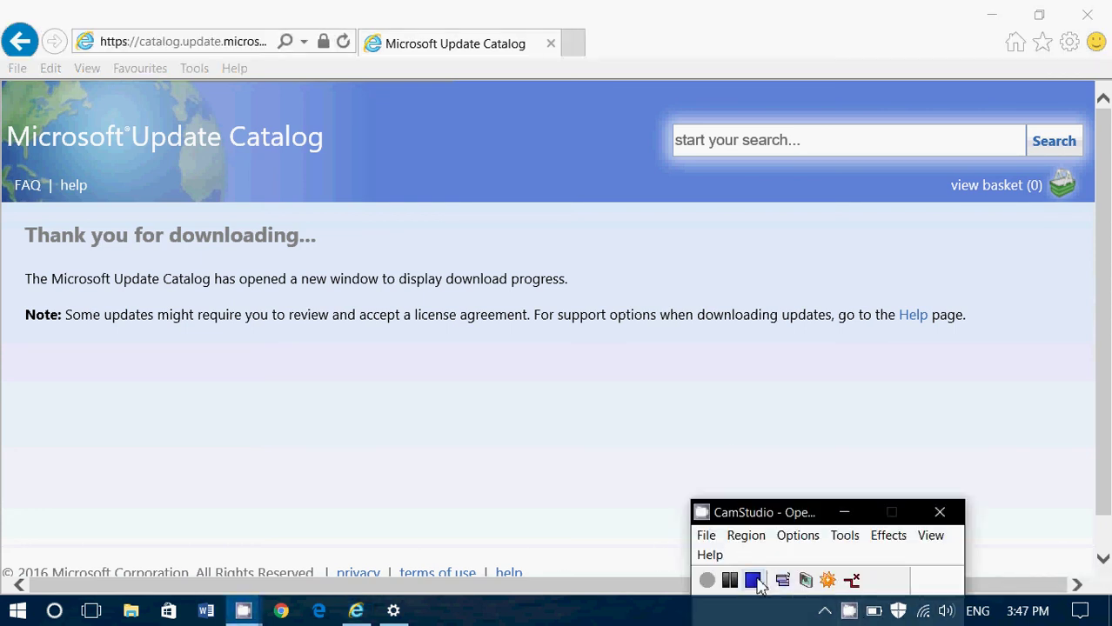